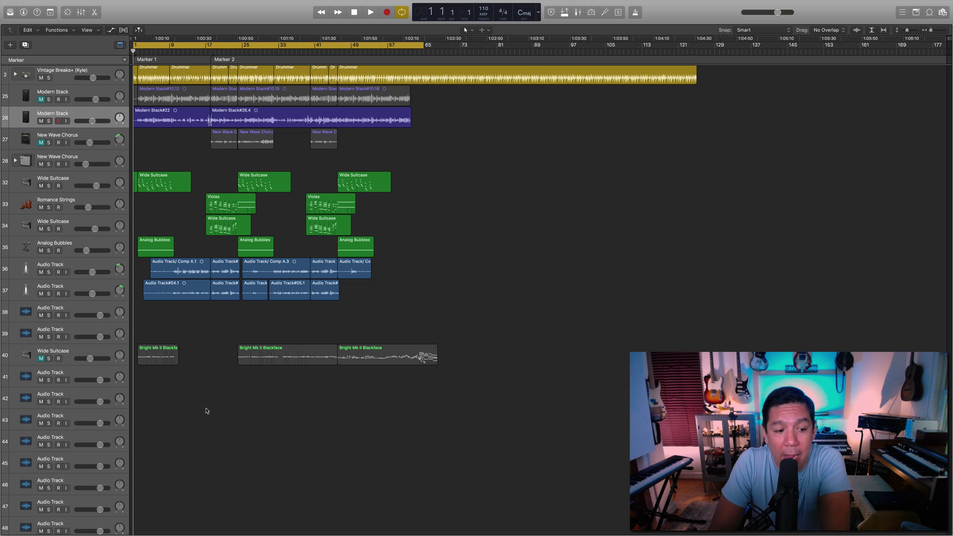
# Show the Mixer and look across its strips' Compressor, Channel EQ plug-ins and Bus 1/2 sends.
pyautogui.scroll(-5, 207, 410)
pyautogui.scroll(-10, 207, 410)
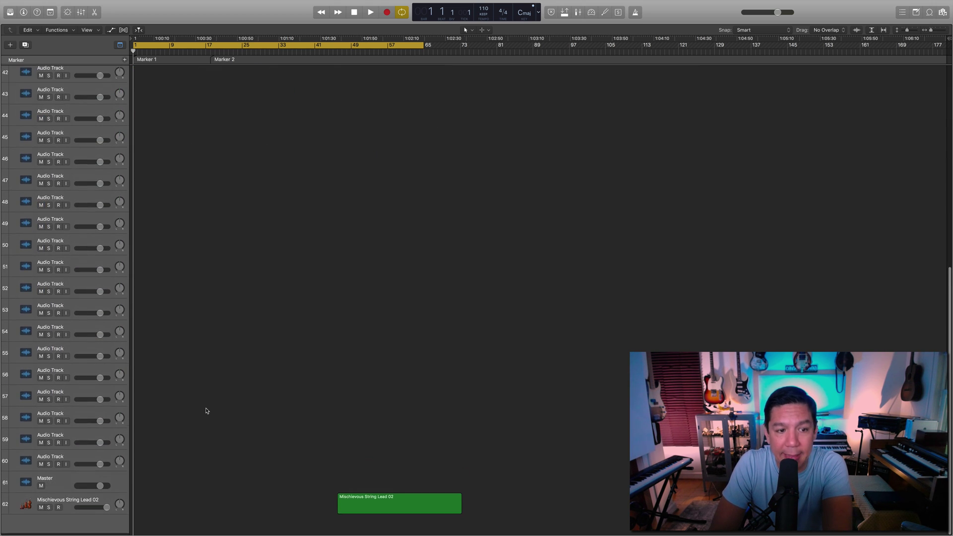
pyautogui.scroll(20, 207, 410)
pyautogui.scroll(-2, 207, 410)
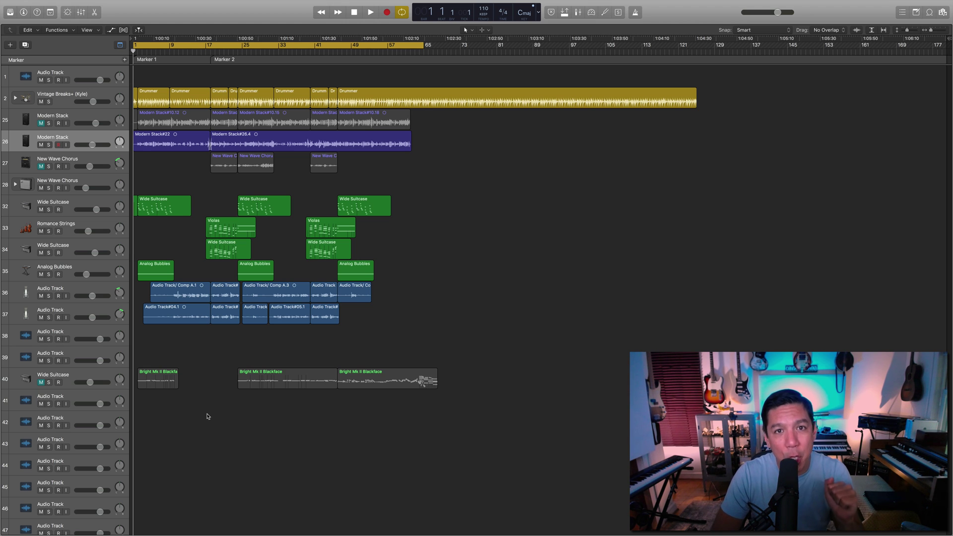
pyautogui.click(81, 13)
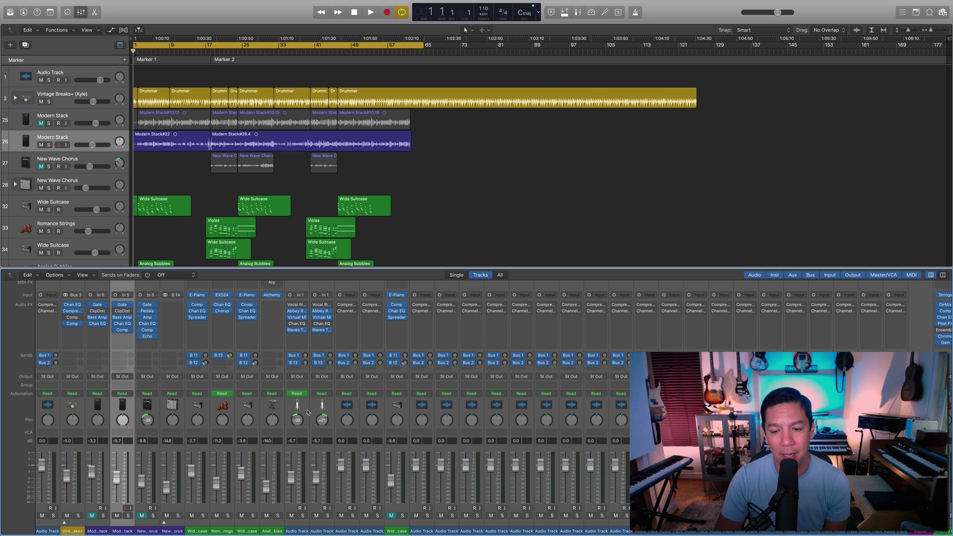
pyautogui.hscroll(-3, 380, 431)
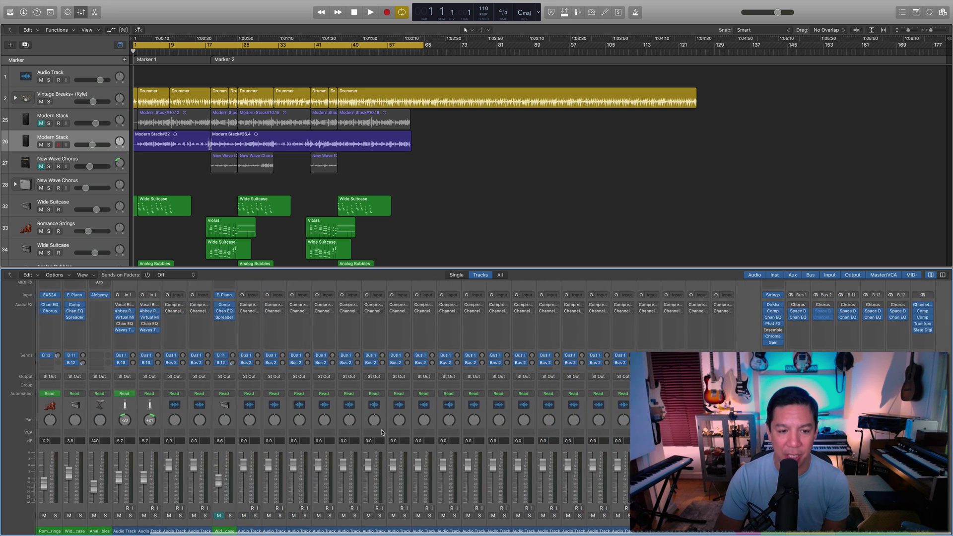
pyautogui.hscroll(3, 382, 433)
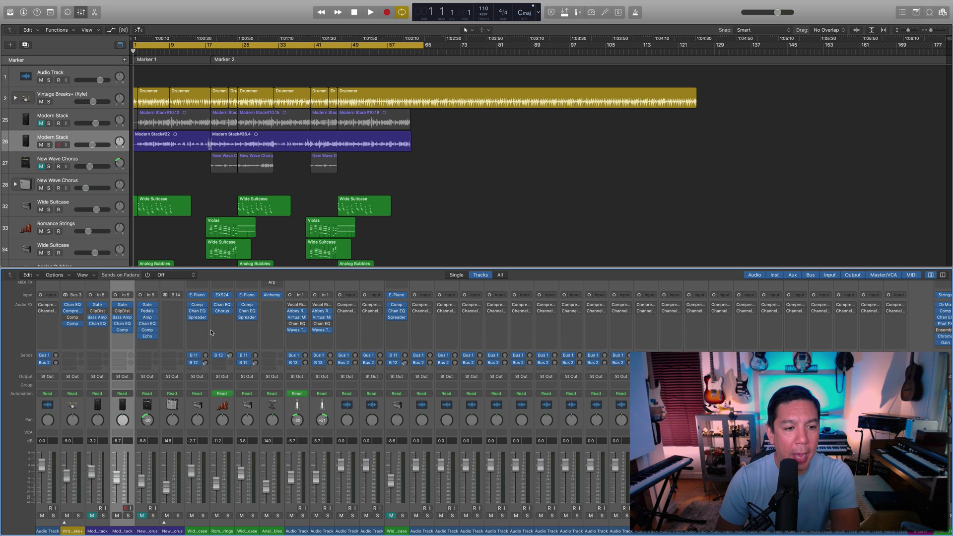
# Hide the Mixer so the tracks area shows audio tracks 38 through 58.
pyautogui.scroll(-10, 284, 164)
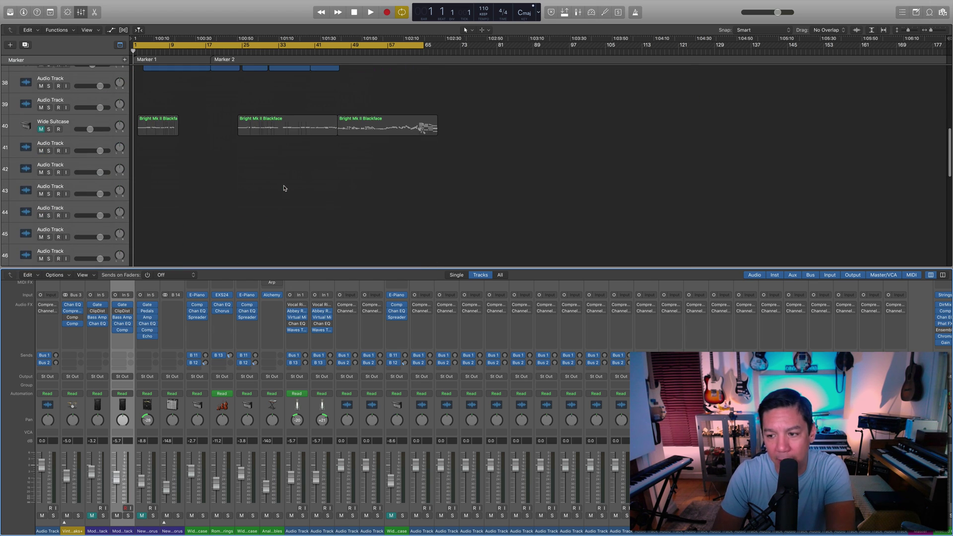
pyautogui.hscroll(6, 347, 402)
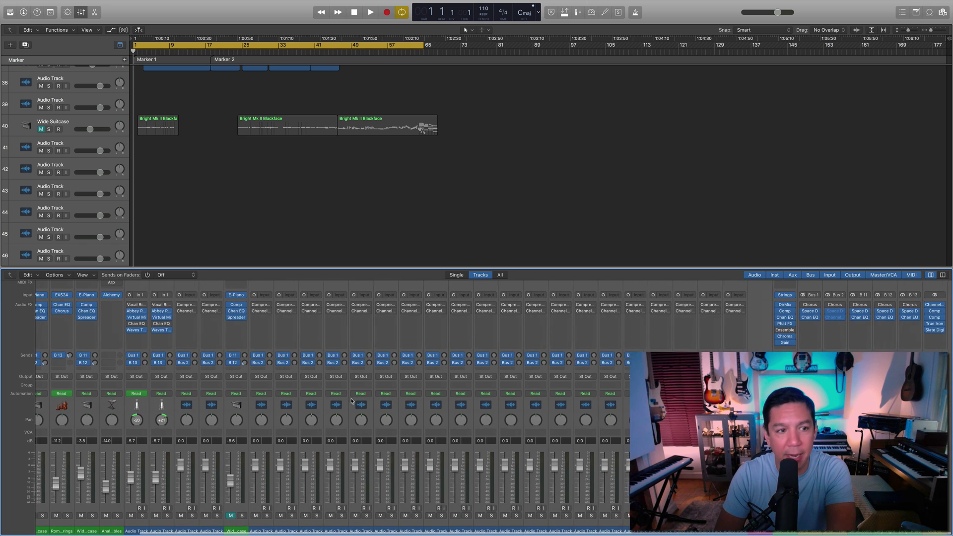
pyautogui.hscroll(-6, 353, 401)
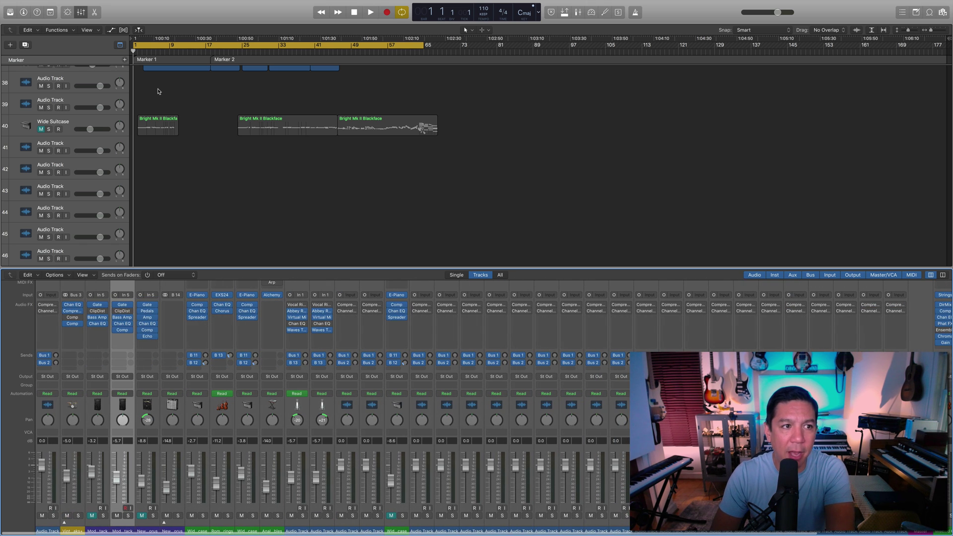
pyautogui.click(81, 12)
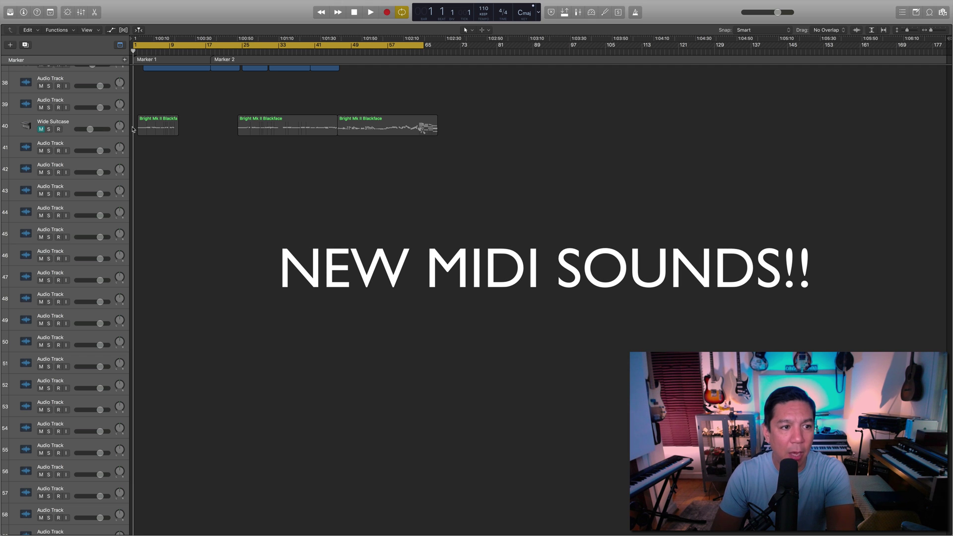
# Select the Wide Suitcase track 40 and show its Vintage Electric Piano sounds in the Library.
pyautogui.click(86, 124)
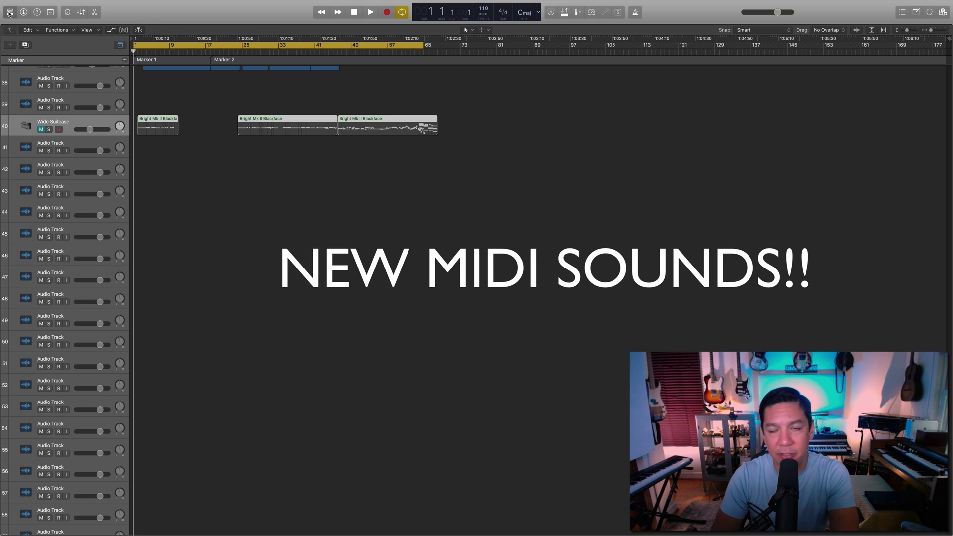
pyautogui.click(10, 11)
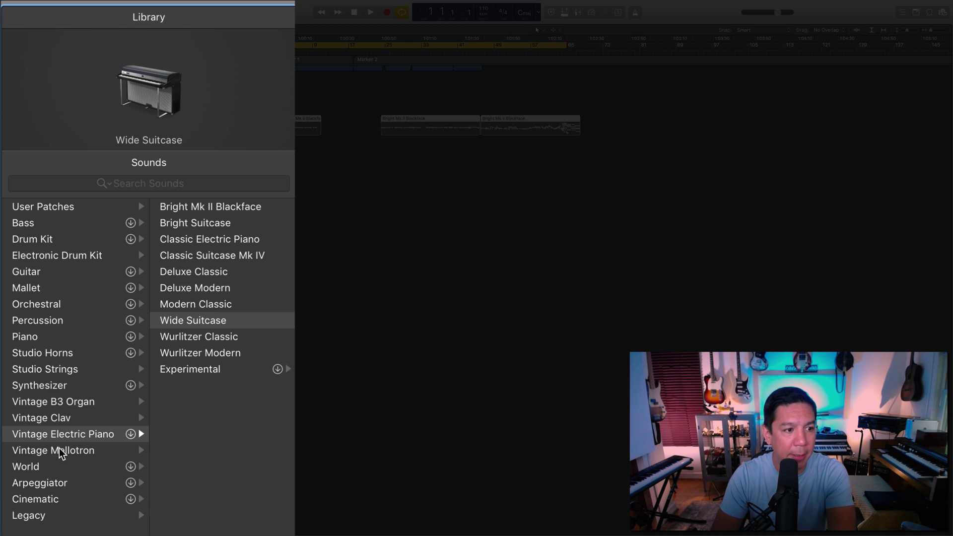
# Load Studio Strings > Studio Cellos onto track 40, replacing Wide Suitcase.
pyautogui.click(71, 372)
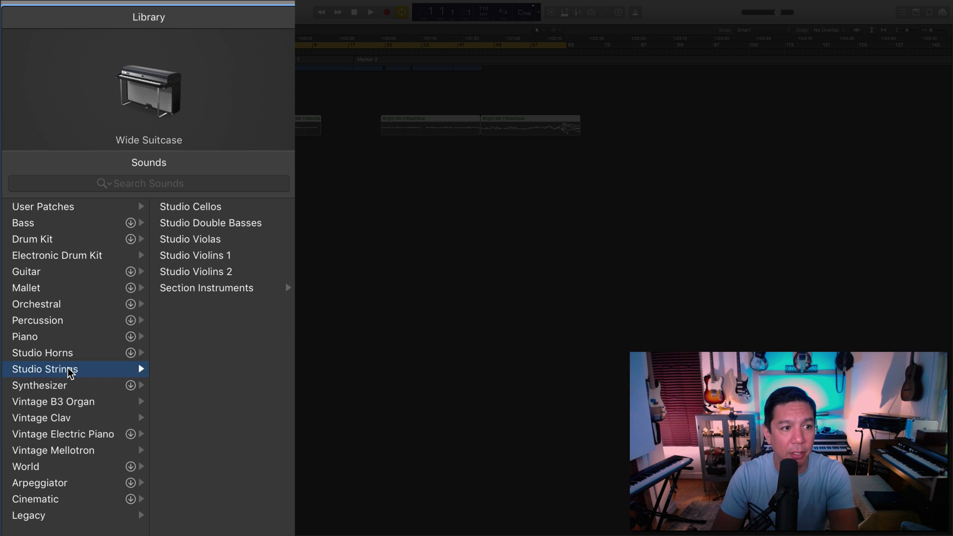
pyautogui.click(192, 209)
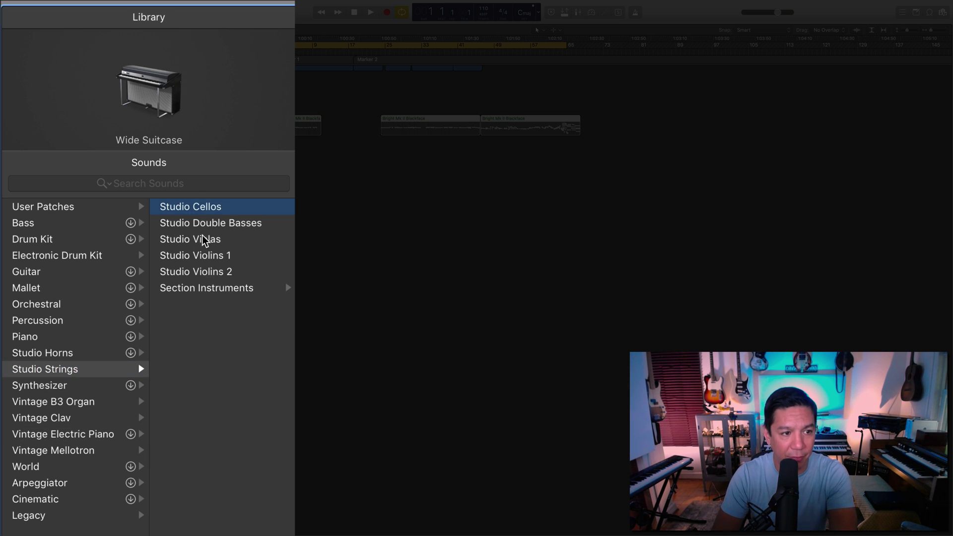
pyautogui.click(59, 354)
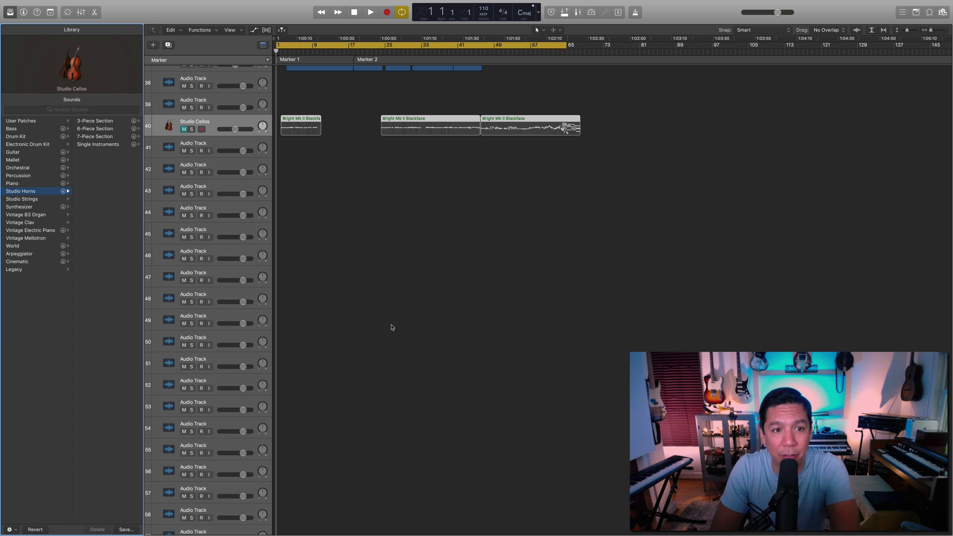
pyautogui.scroll(10, 392, 328)
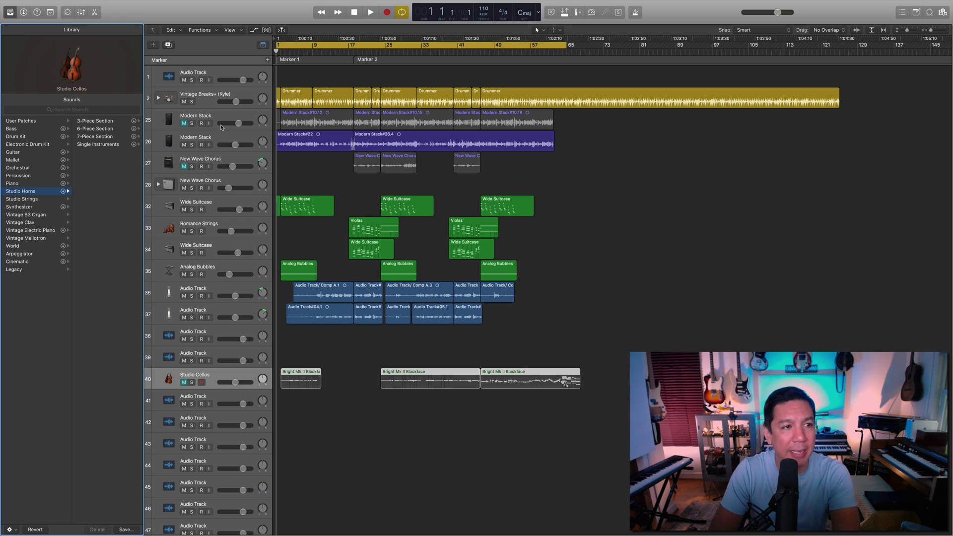
# Show the Mixer and Inspector with the Studio Cellos strip, leaving Quick Help off.
pyautogui.click(80, 13)
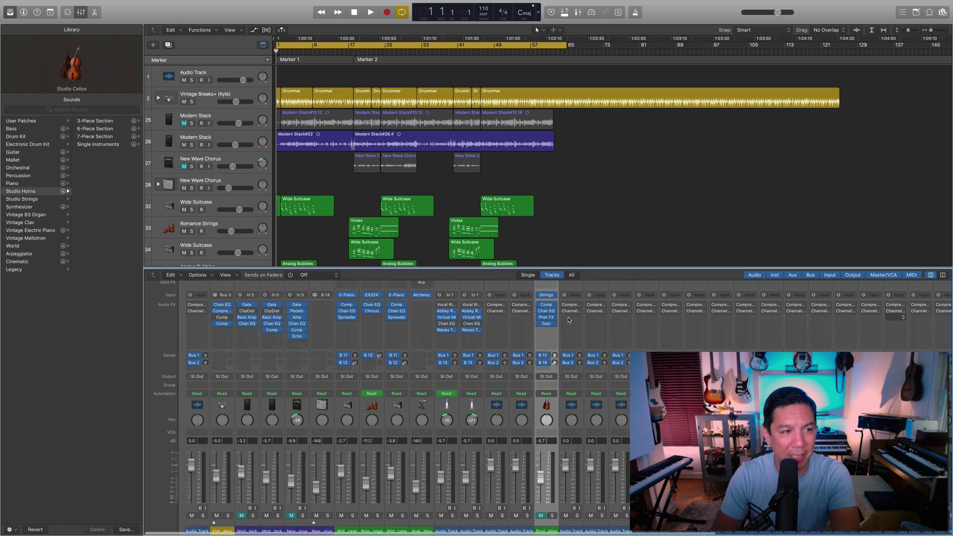
pyautogui.click(36, 12)
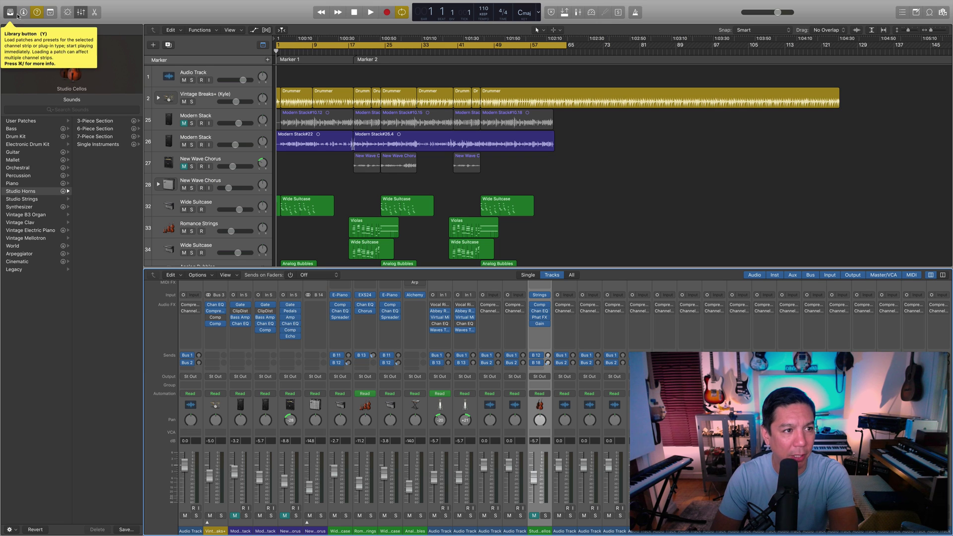
pyautogui.click(37, 13)
pyautogui.click(23, 12)
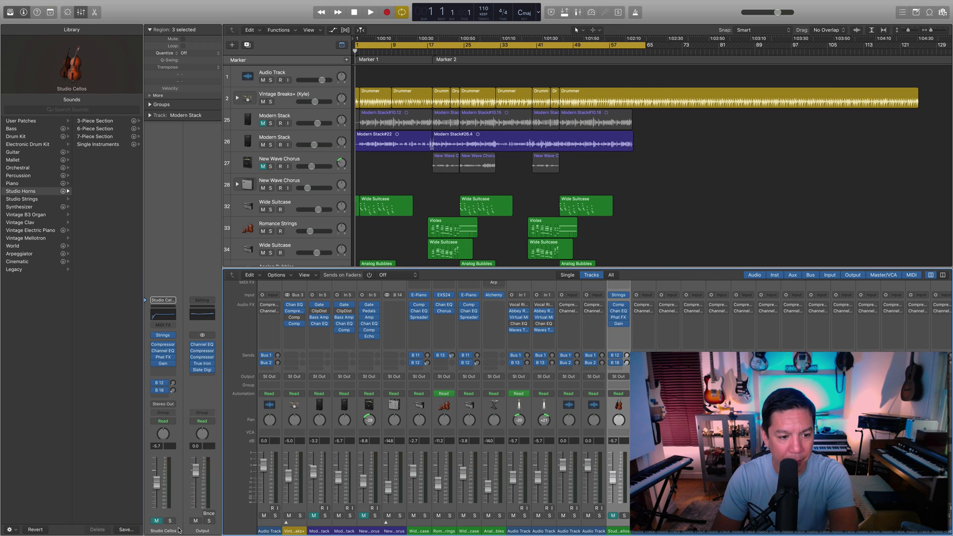
# Bring up the Output strip's Channel EQ window, in Mid mode with boosts at 69 Hz and 7200 Hz.
pyautogui.click(203, 345)
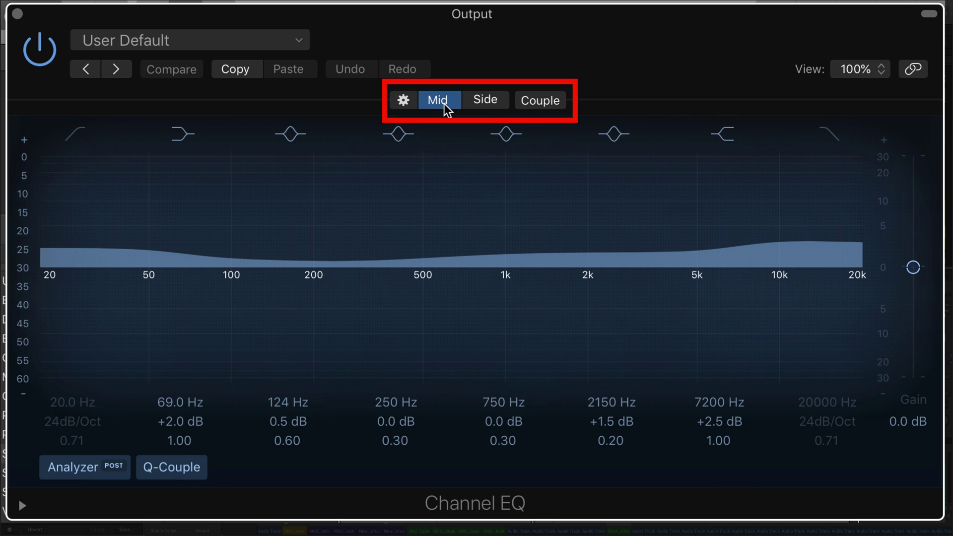
pyautogui.click(495, 106)
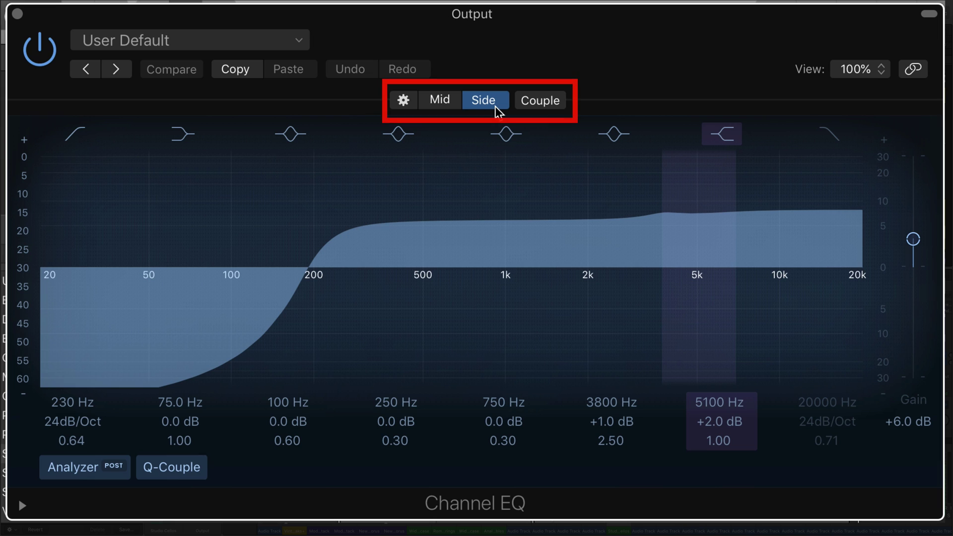
pyautogui.click(436, 105)
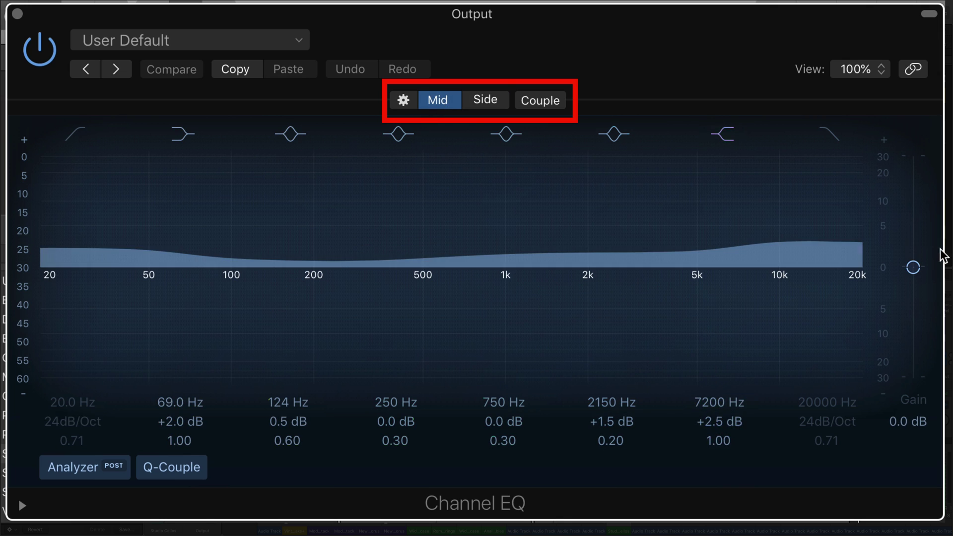
pyautogui.moveTo(914, 268); pyautogui.dragTo(914, 378)
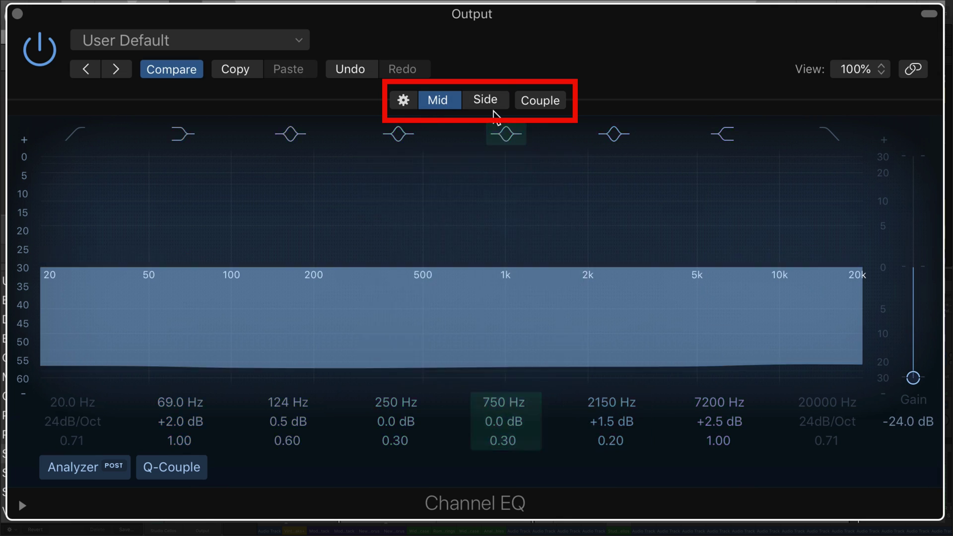
pyautogui.click(485, 100)
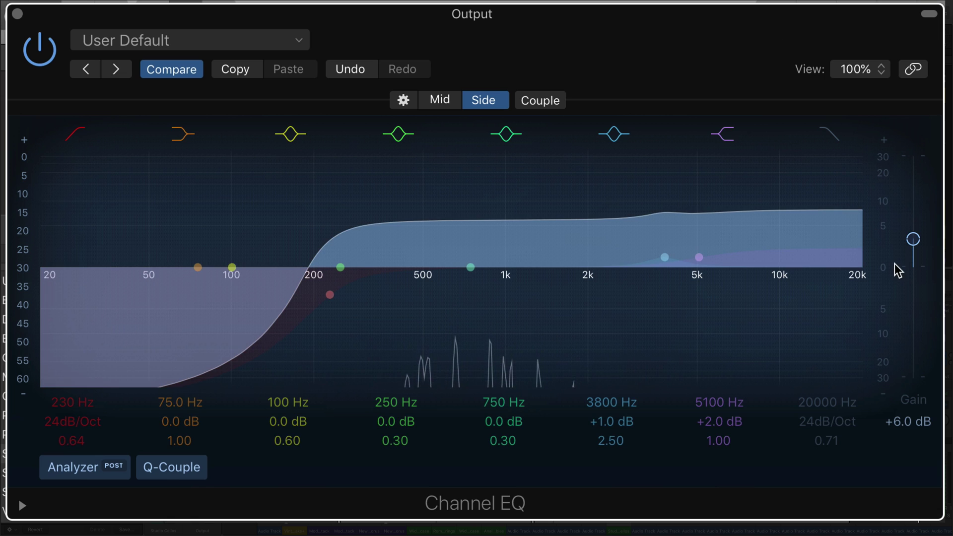
pyautogui.click(450, 103)
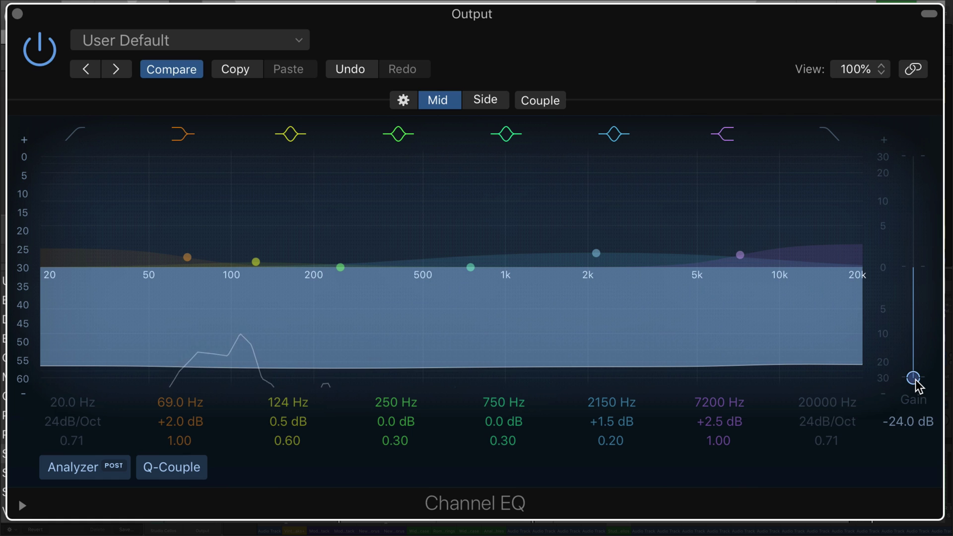
pyautogui.moveTo(915, 380); pyautogui.dragTo(906, 270)
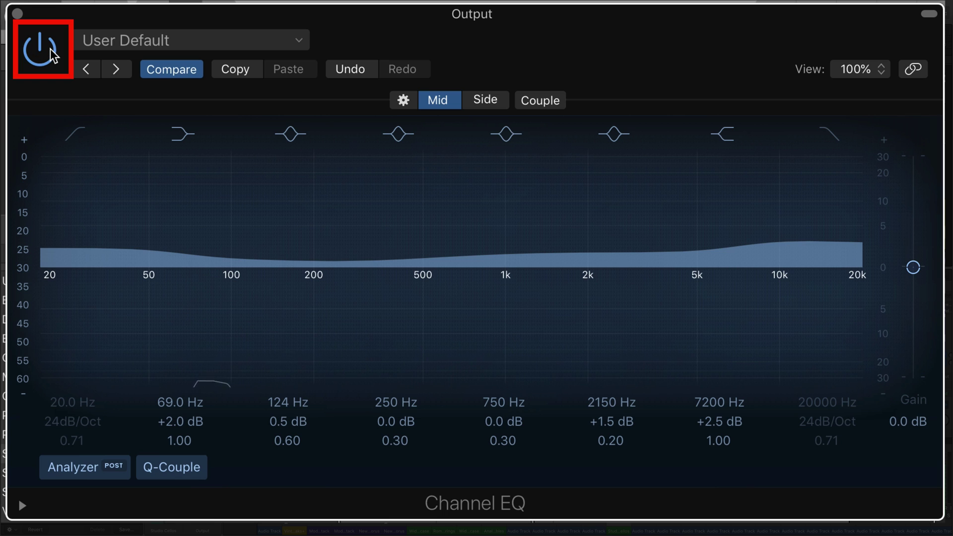
pyautogui.click(53, 54)
pyautogui.click(51, 49)
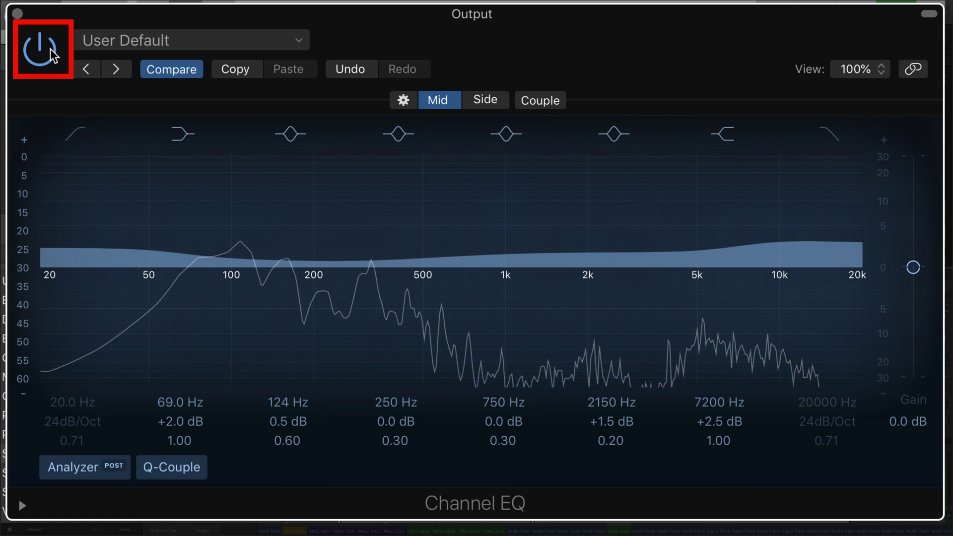
pyautogui.click(40, 50)
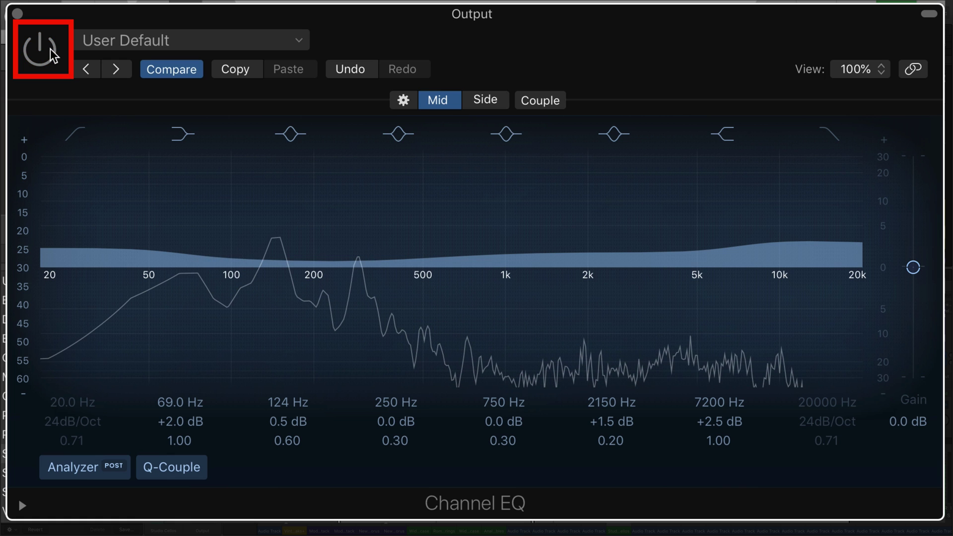
pyautogui.click(39, 50)
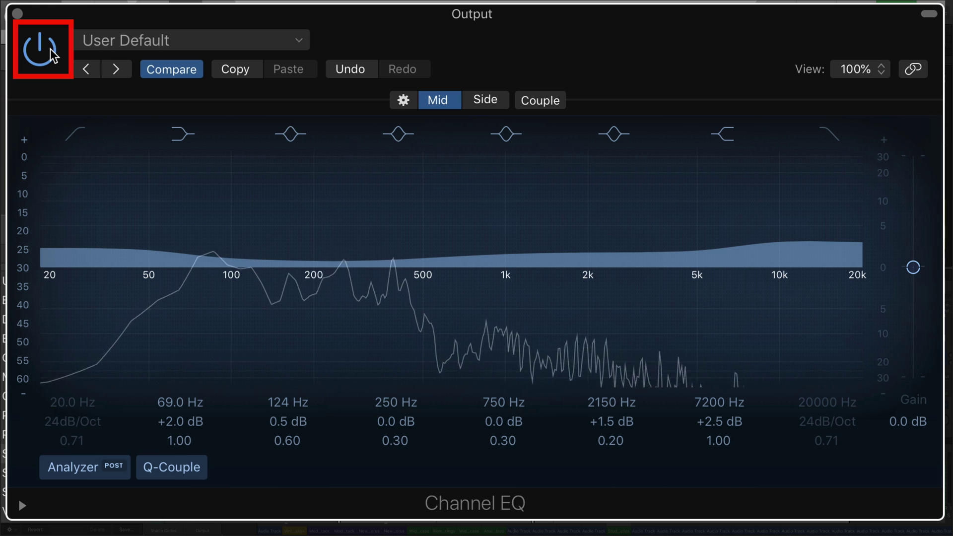
pyautogui.click(40, 50)
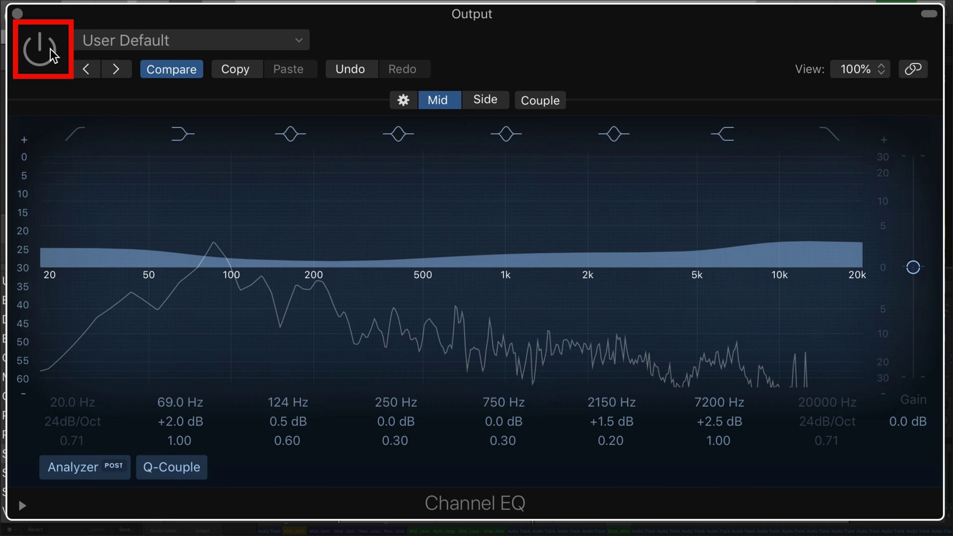
pyautogui.click(52, 51)
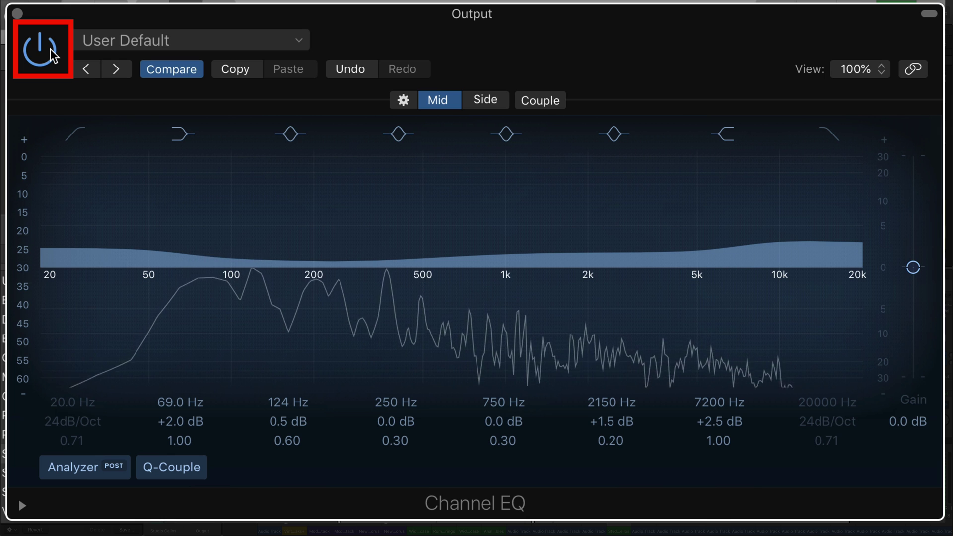